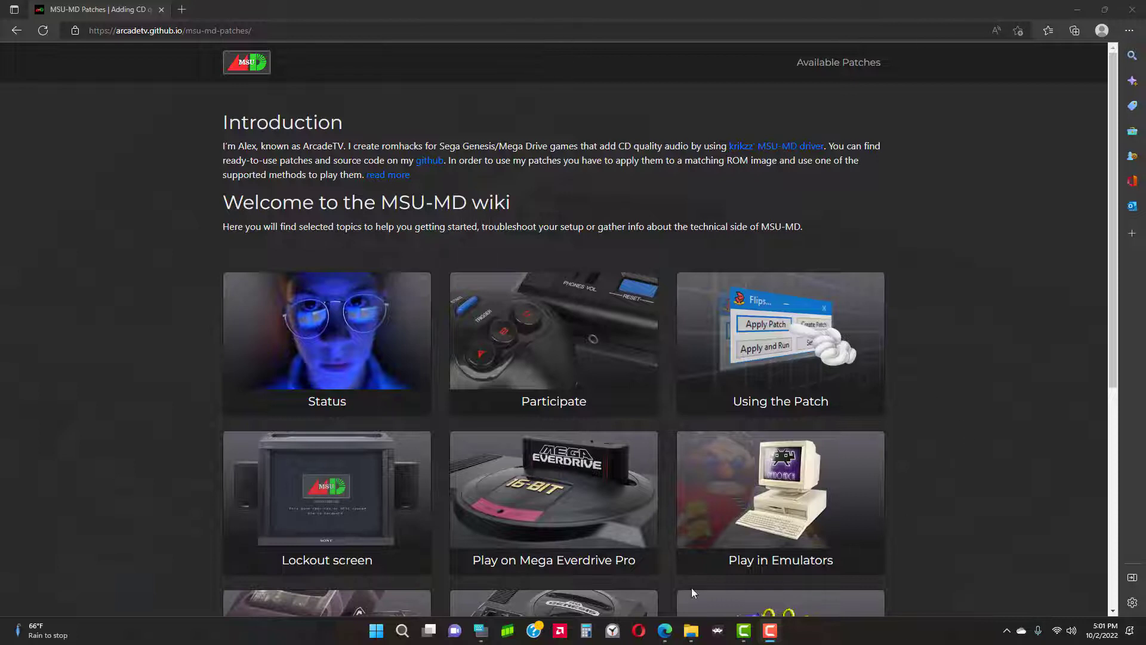
Step: Examine the contents of the Strider (USA, Europe) MSU and Strider CD MSU folders in C:\a using File Explorer
{"action": "left_click", "coordinate": [691, 630]}
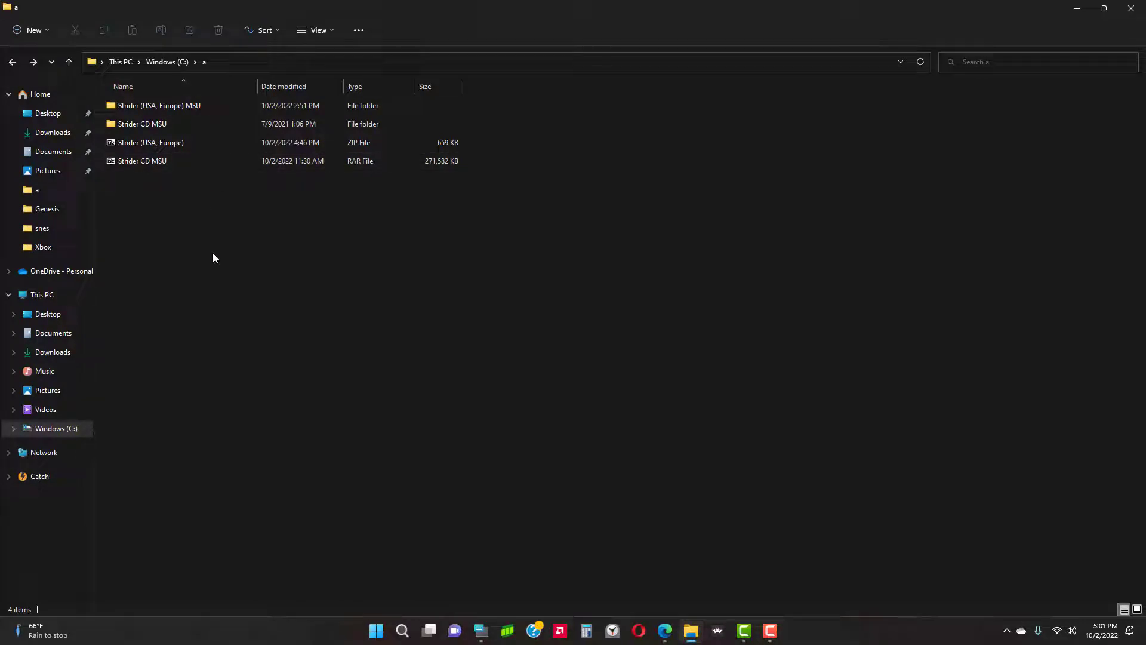
{"action": "double_click", "coordinate": [157, 108]}
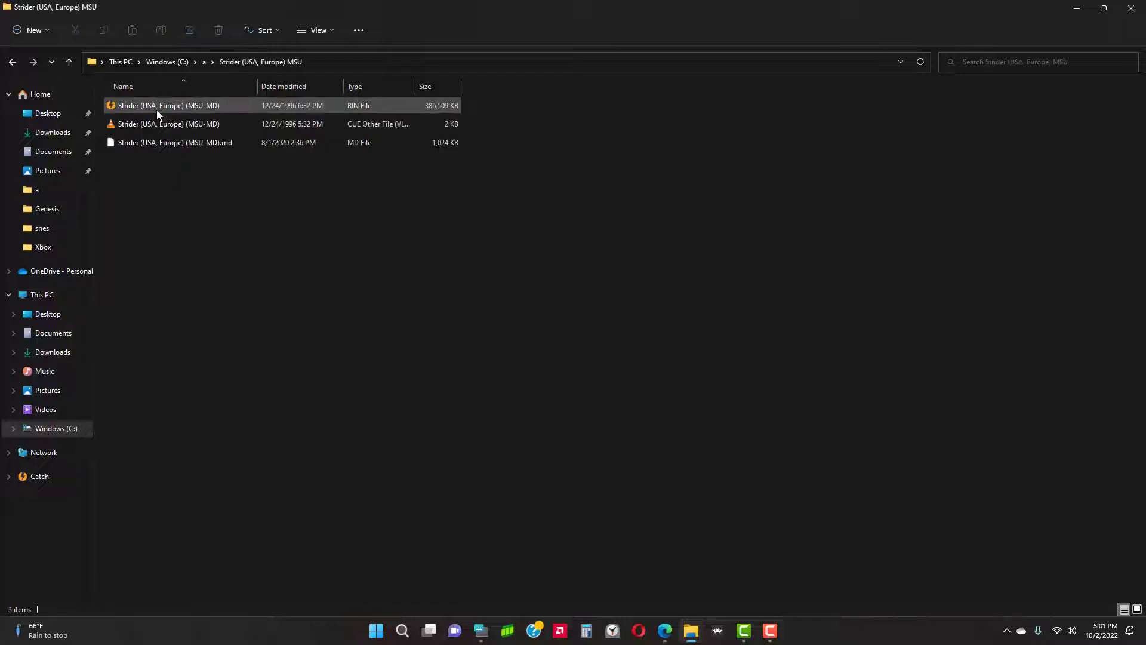
{"action": "left_click", "coordinate": [168, 123]}
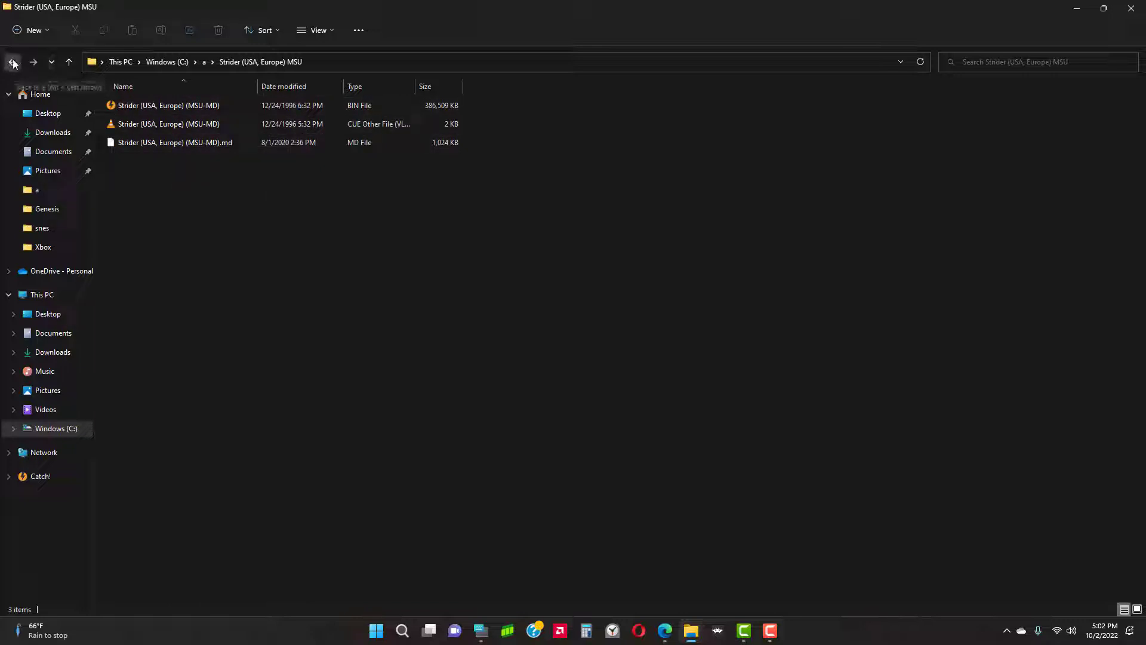
{"action": "left_click", "coordinate": [14, 64]}
{"action": "double_click", "coordinate": [147, 120]}
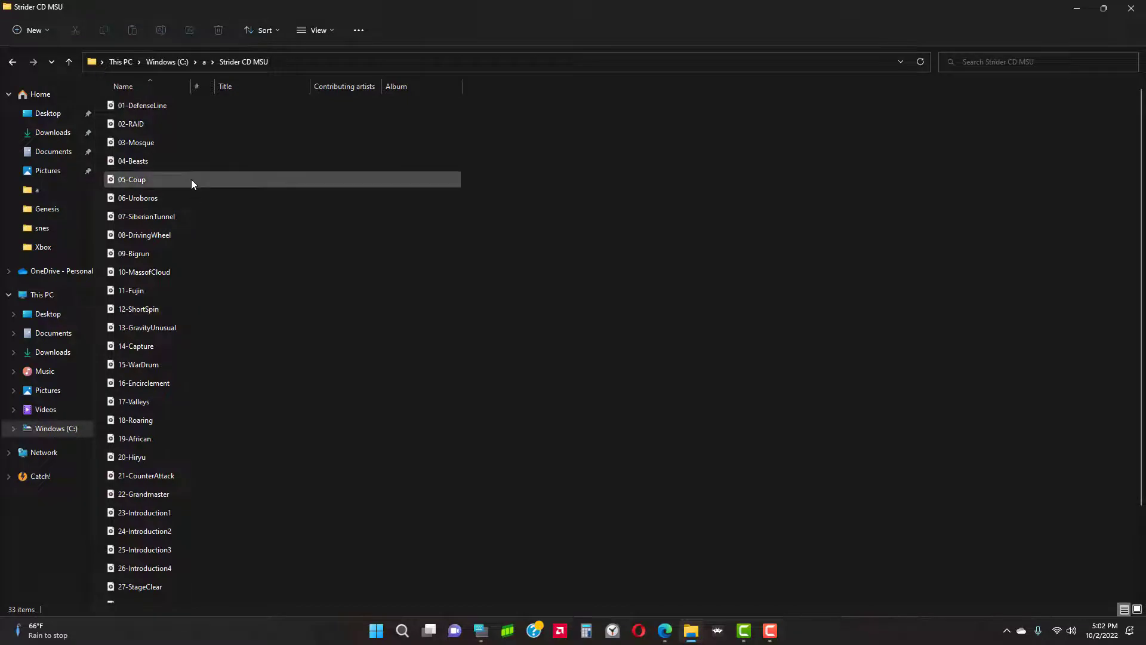
{"action": "scroll", "coordinate": [173, 477], "scroll_direction": "down", "scroll_amount": 3}
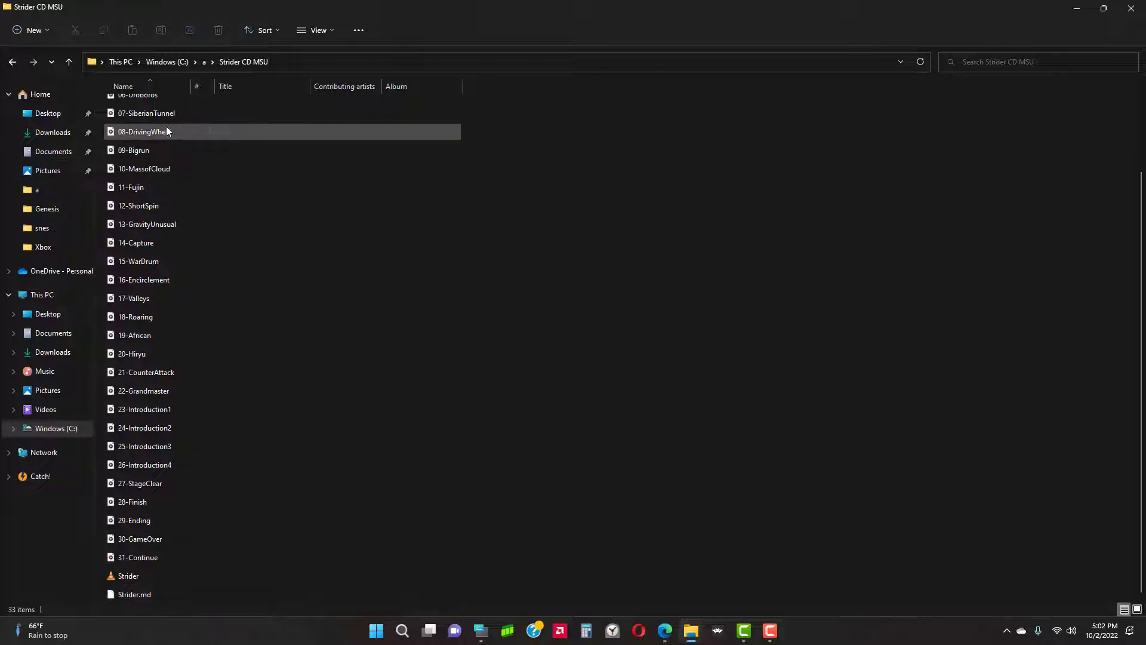
{"action": "scroll", "coordinate": [258, 435], "scroll_direction": "up", "scroll_amount": 2}
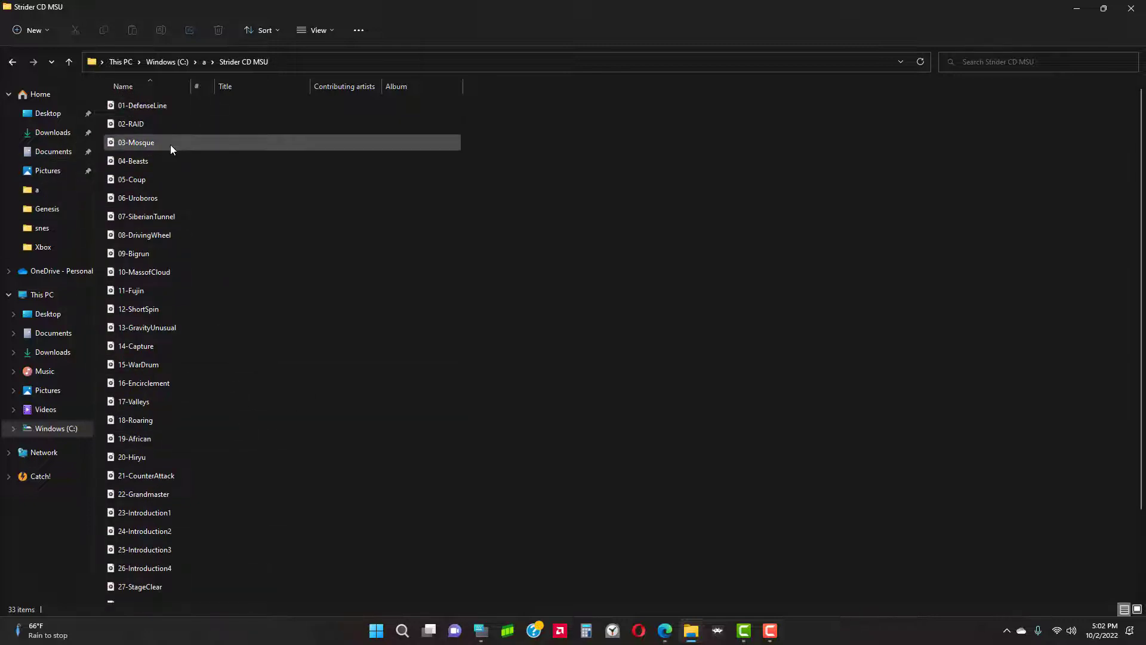
{"action": "left_click", "coordinate": [12, 61]}
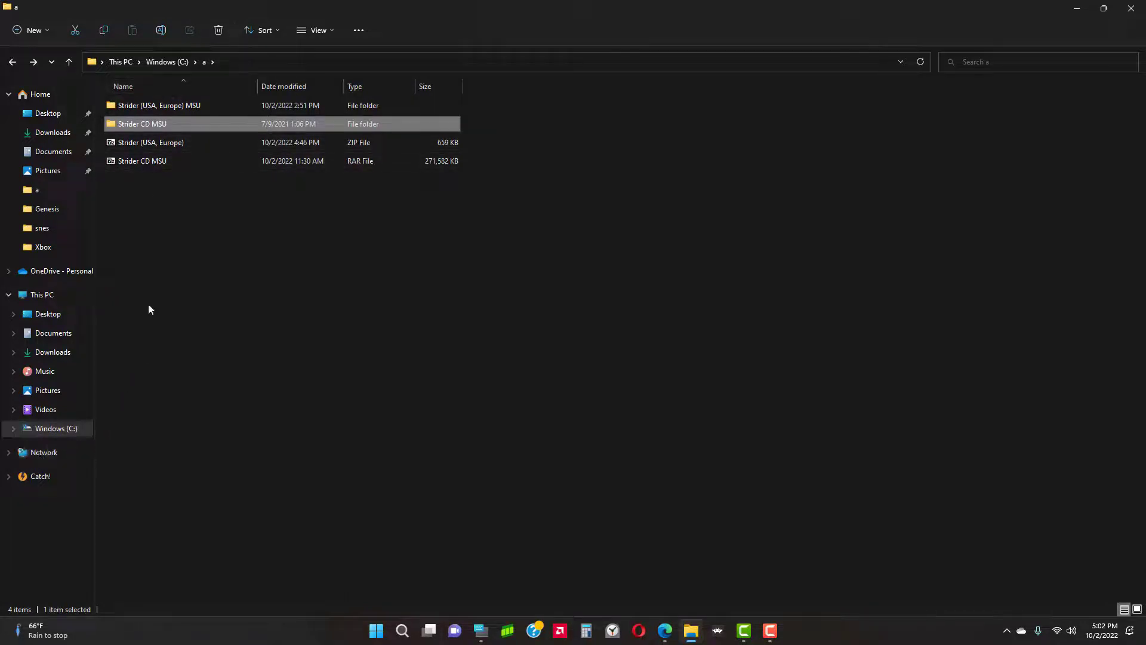
{"action": "mouse_move", "coordinate": [210, 124]}
Step: Switch to RetroArch and look through the Core Downloader for the Sega MS/GG/MD/CD (Genesis Plus GX Wide) core
{"action": "left_click", "coordinate": [718, 634]}
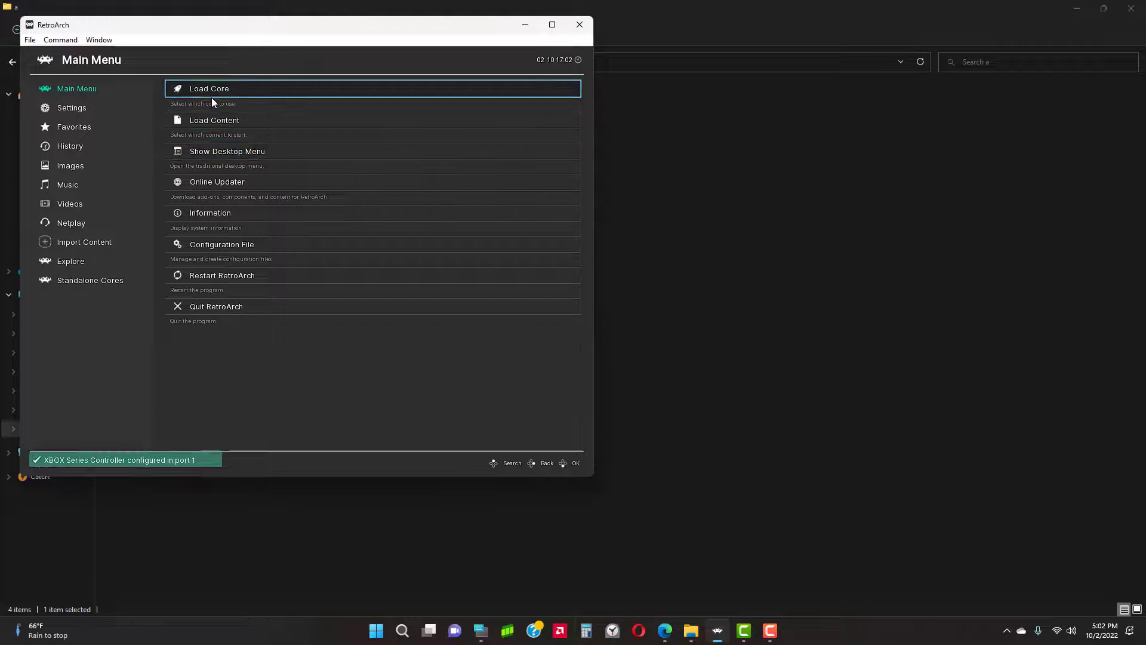
{"action": "left_click", "coordinate": [227, 183]}
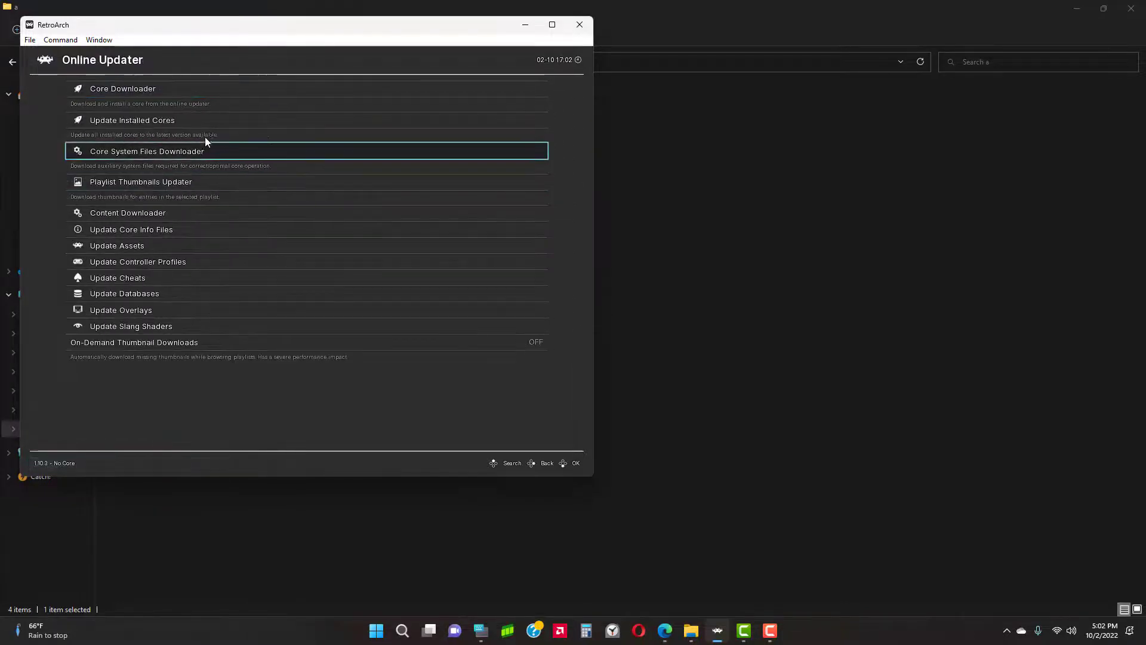
{"action": "left_click", "coordinate": [136, 90]}
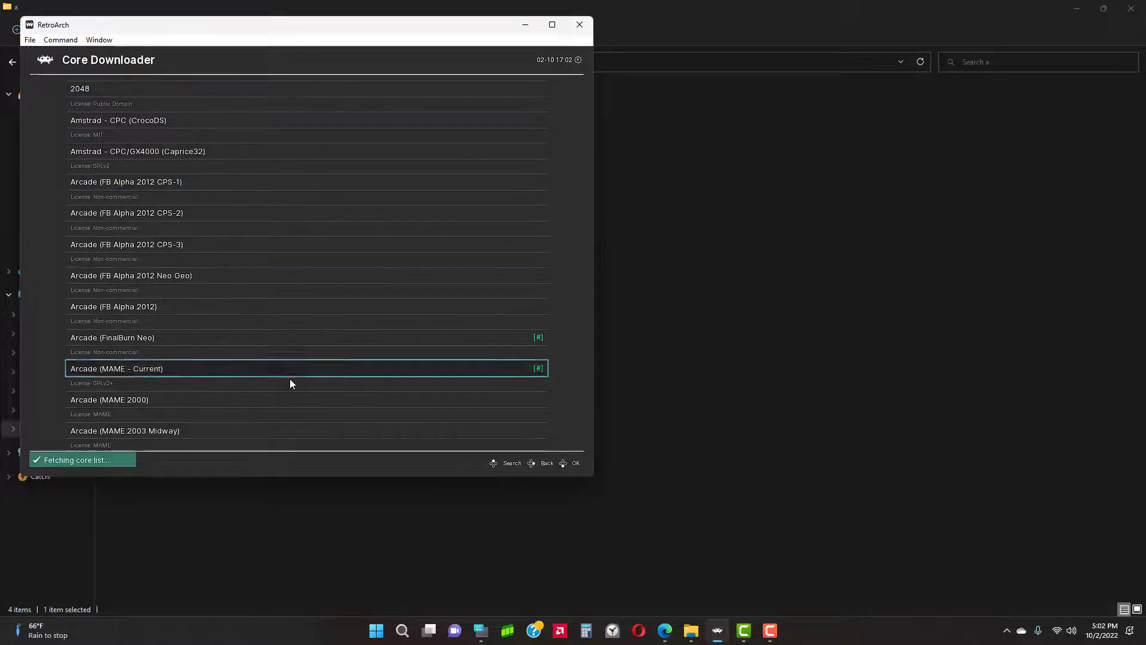
{"action": "scroll", "coordinate": [292, 379], "scroll_direction": "down", "scroll_amount": 8}
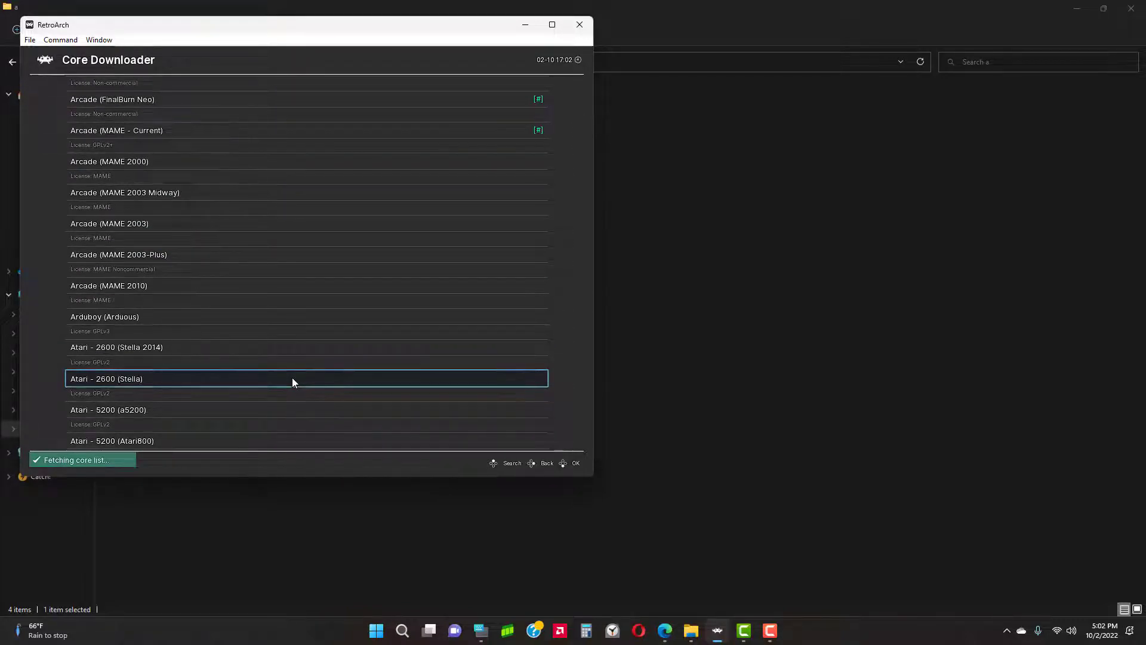
{"action": "scroll", "coordinate": [292, 383], "scroll_direction": "down", "scroll_amount": 20}
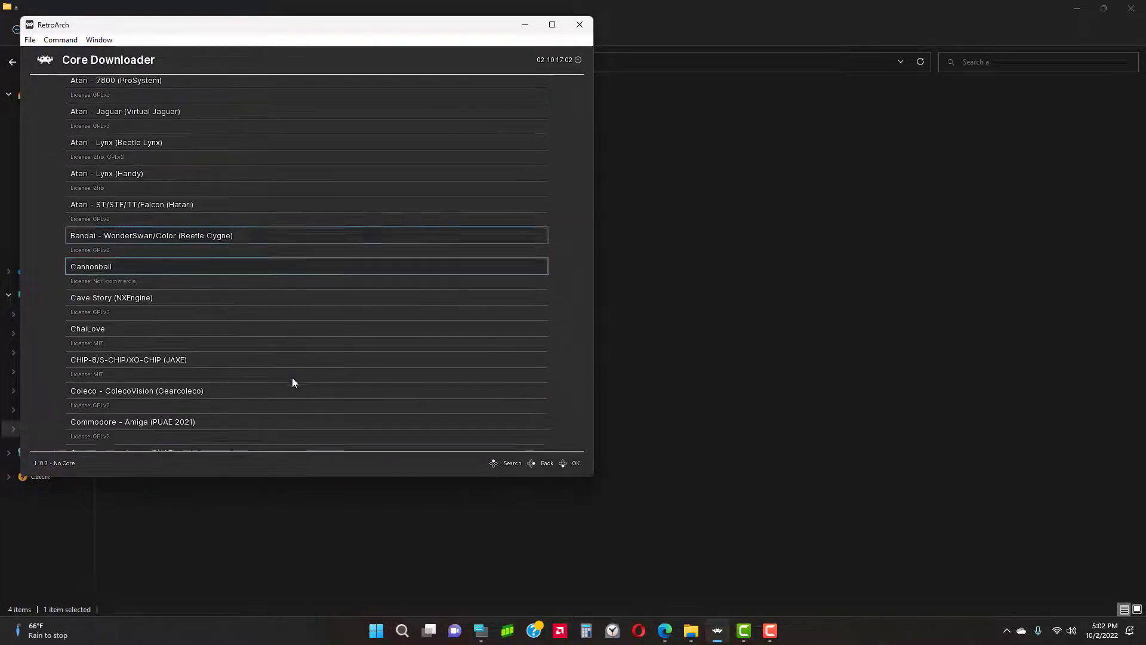
{"action": "scroll", "coordinate": [293, 378], "scroll_direction": "down", "scroll_amount": 20}
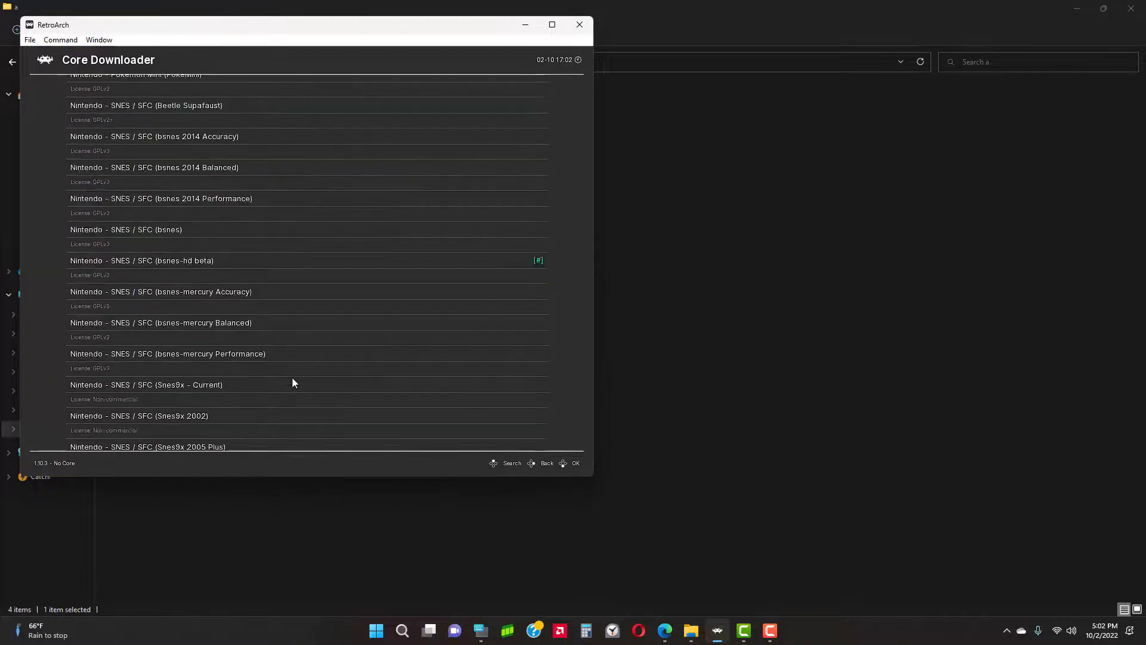
{"action": "scroll", "coordinate": [293, 382], "scroll_direction": "down", "scroll_amount": 8}
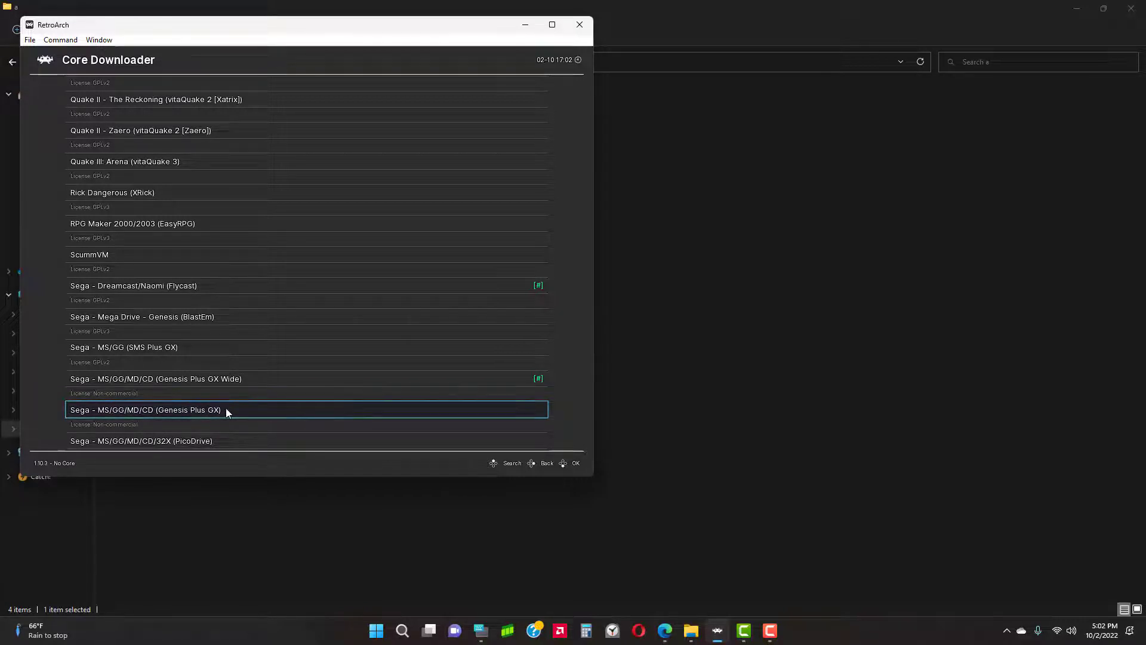
{"action": "right_click", "coordinate": [221, 380]}
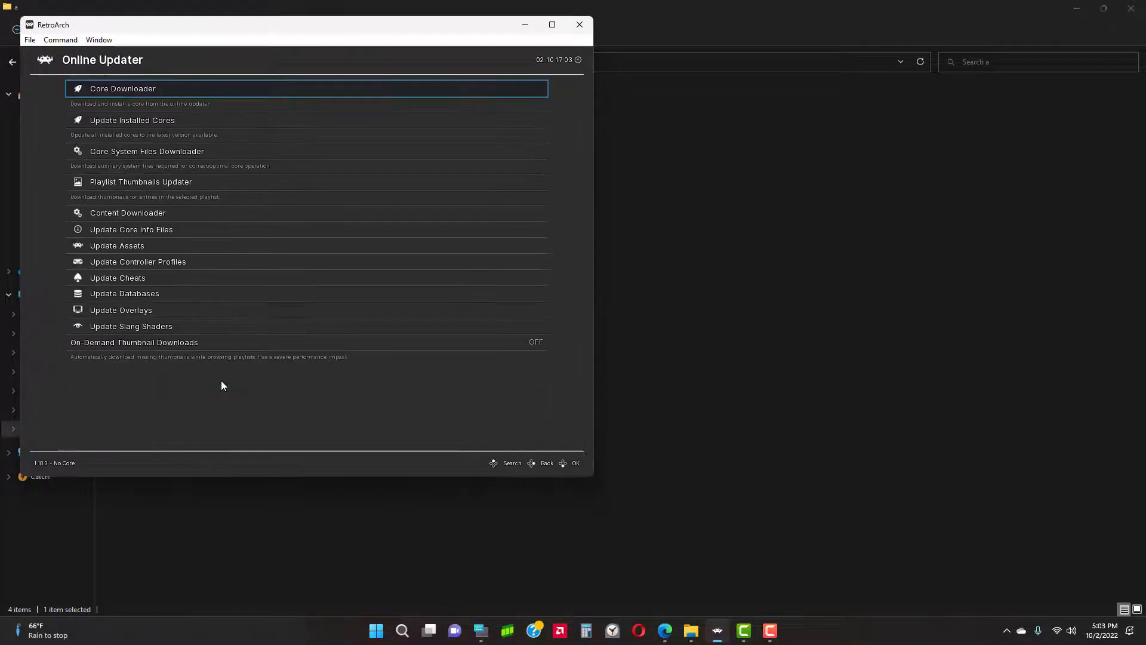
{"action": "right_click", "coordinate": [221, 381]}
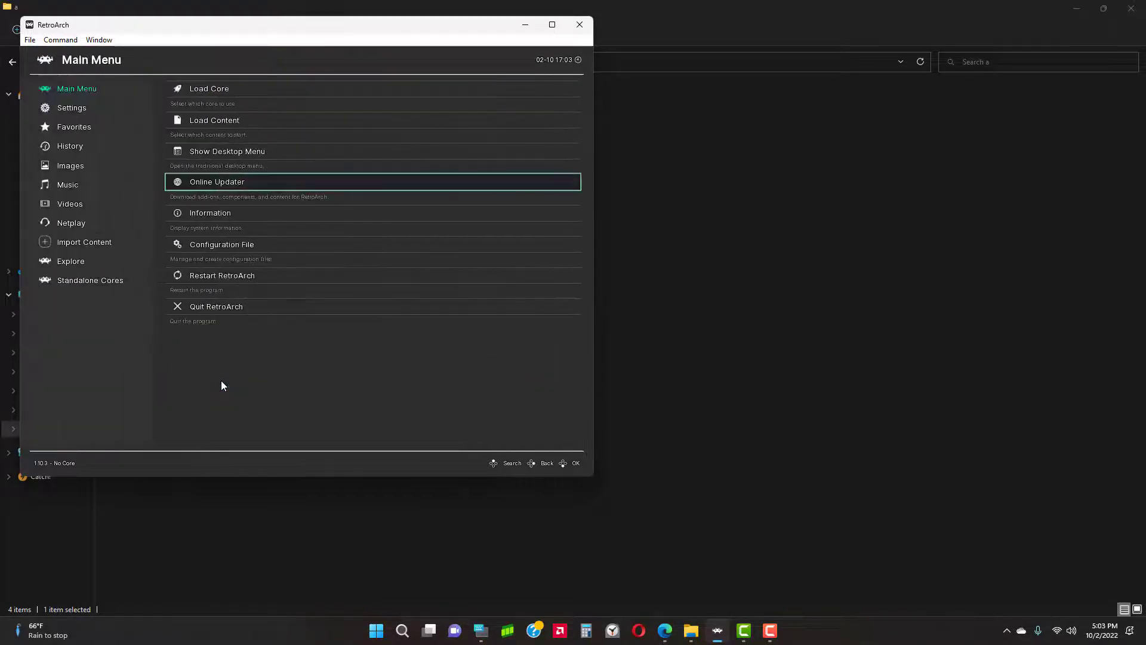
Step: Load Strider.md from C:\a\Strider CD MSU with the Genesis Plus GX Wide core
{"action": "left_click", "coordinate": [248, 121]}
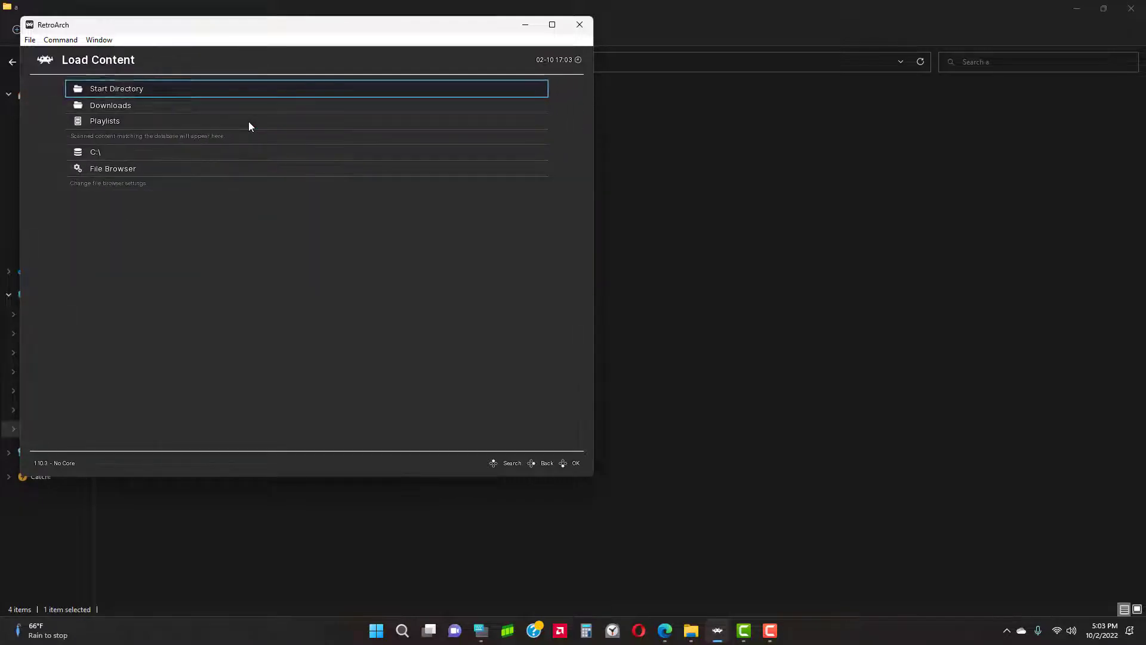
{"action": "left_click", "coordinate": [153, 152]}
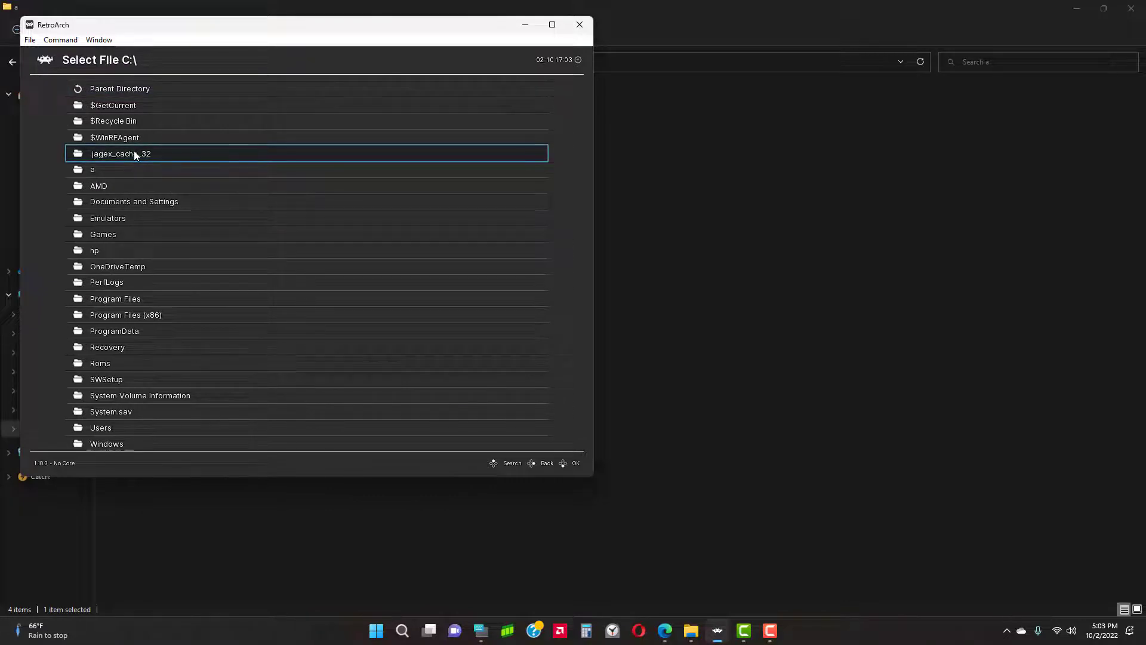
{"action": "left_click", "coordinate": [114, 170]}
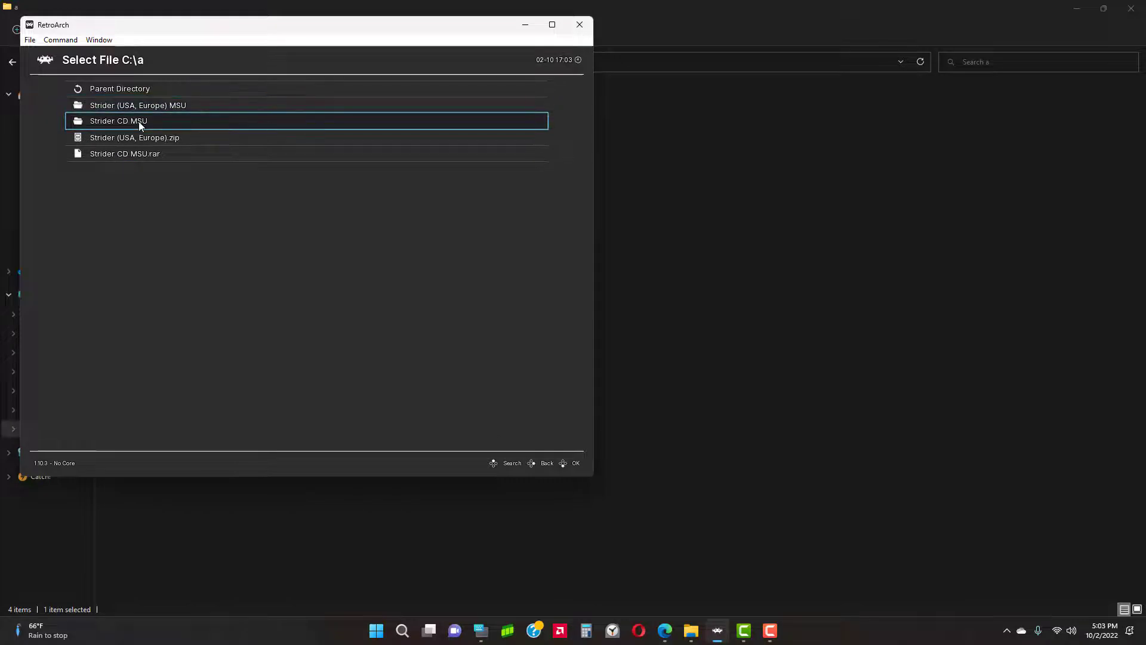
{"action": "left_click", "coordinate": [138, 121]}
{"action": "left_click", "coordinate": [137, 122]}
{"action": "right_click", "coordinate": [138, 123]}
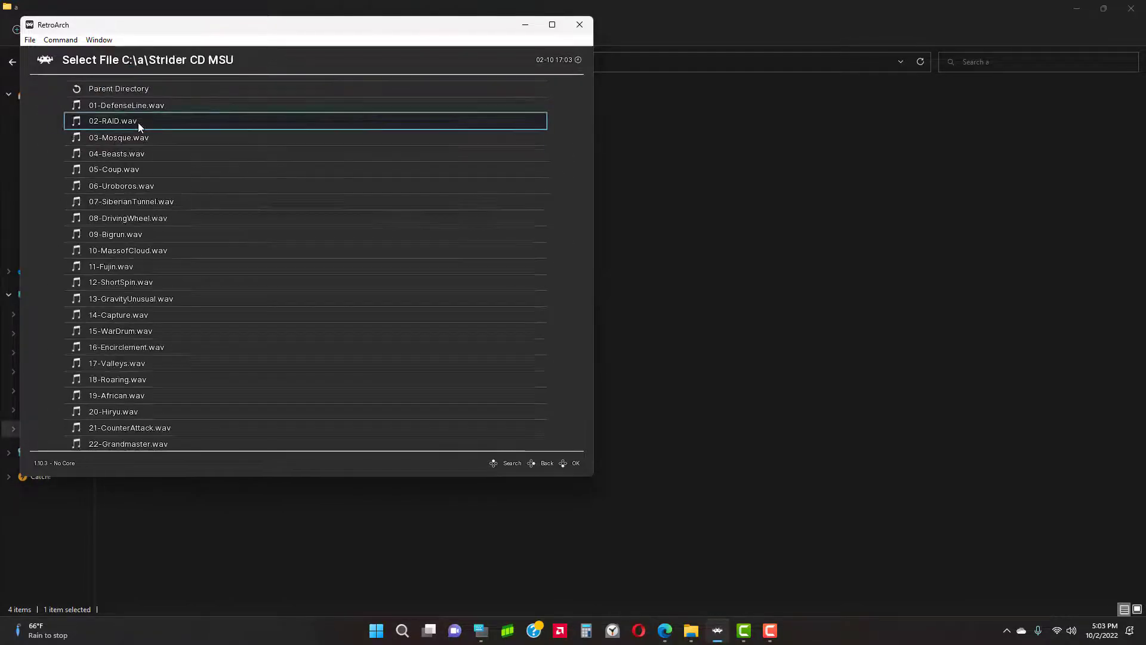
{"action": "scroll", "coordinate": [180, 363], "scroll_direction": "down", "scroll_amount": 5}
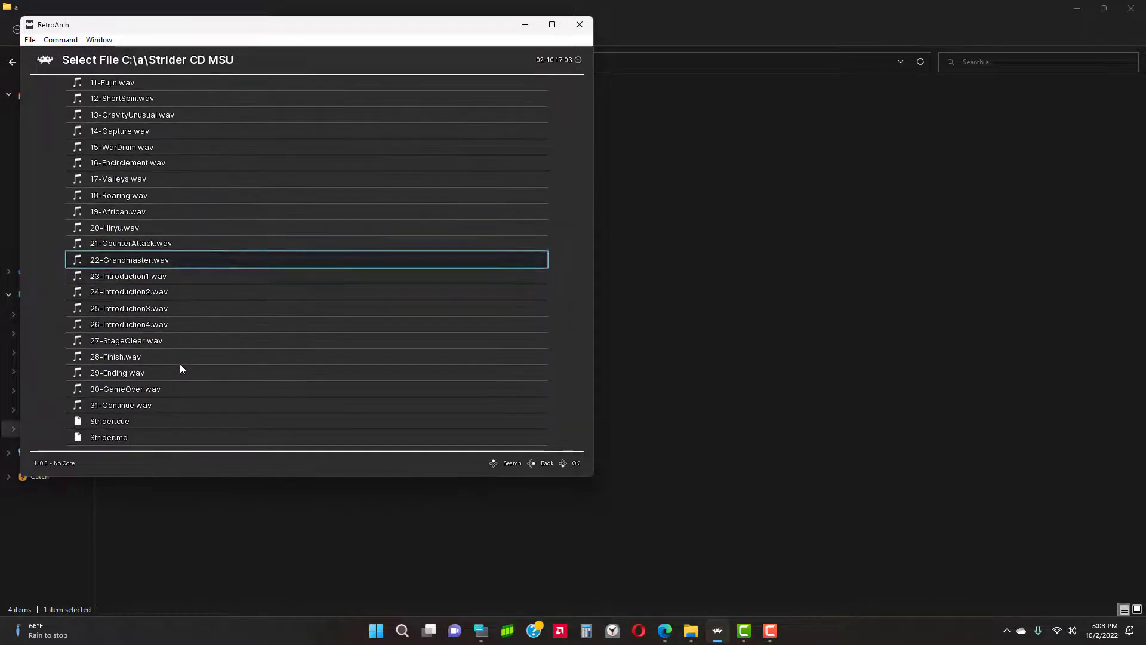
{"action": "left_click", "coordinate": [130, 440]}
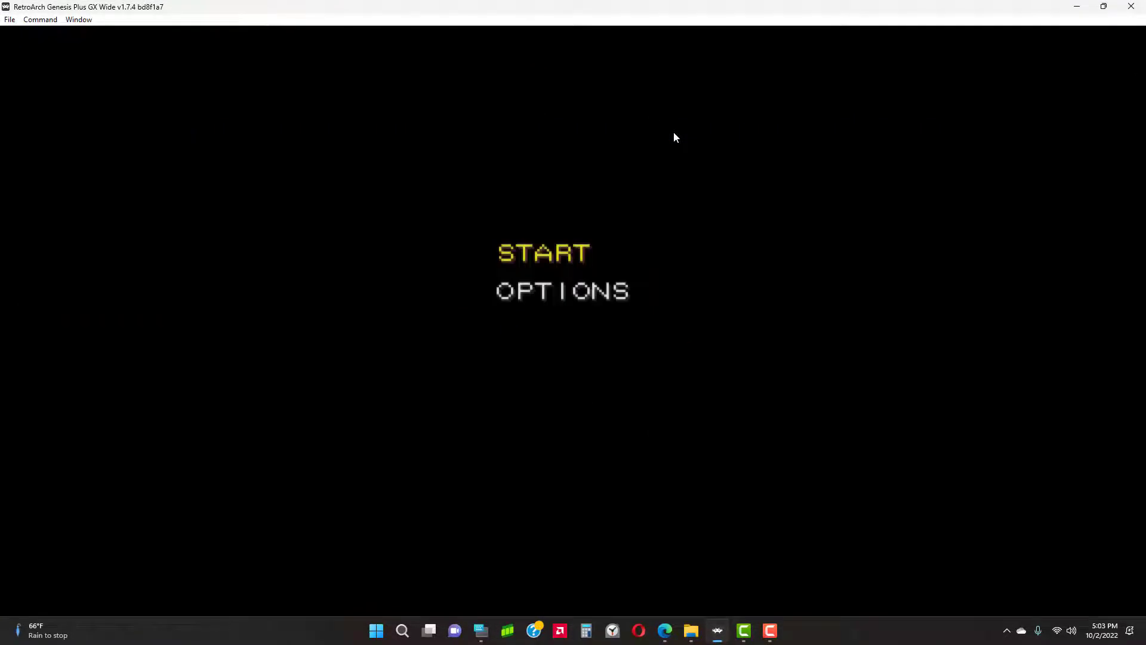
Step: Start the Strider game and play the opening stretch of the first stage, running, jumping and slashing at enemies
{"action": "key", "text": "Return"}
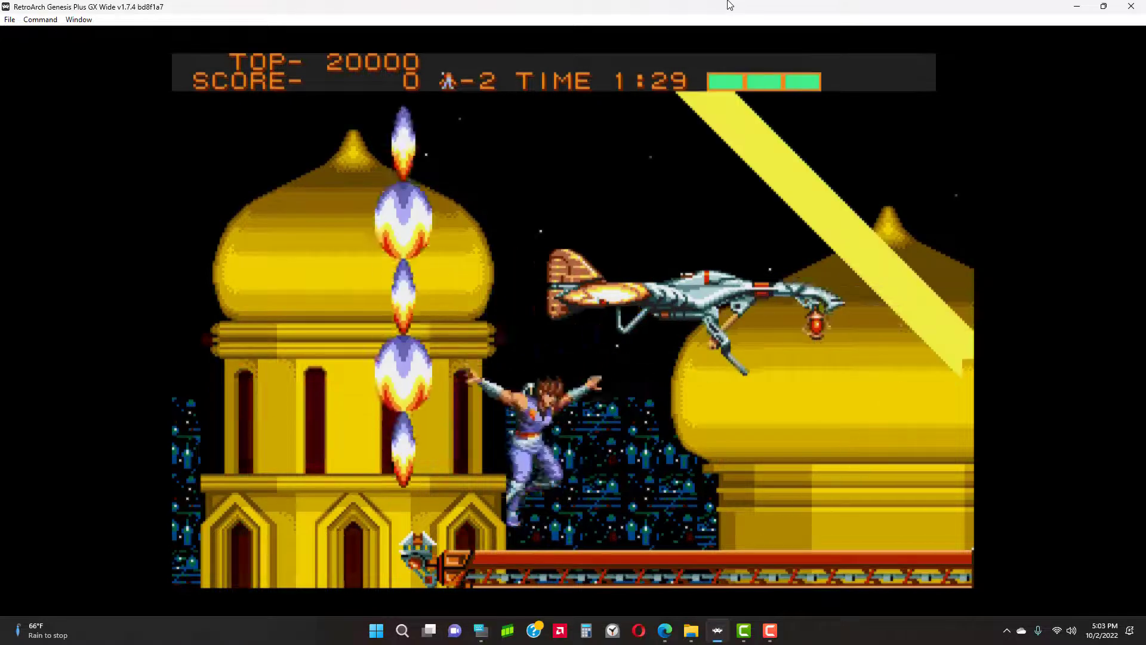
{"action": "key", "text": "Right"}
{"action": "key", "text": "z"}
{"action": "key", "text": "Right"}
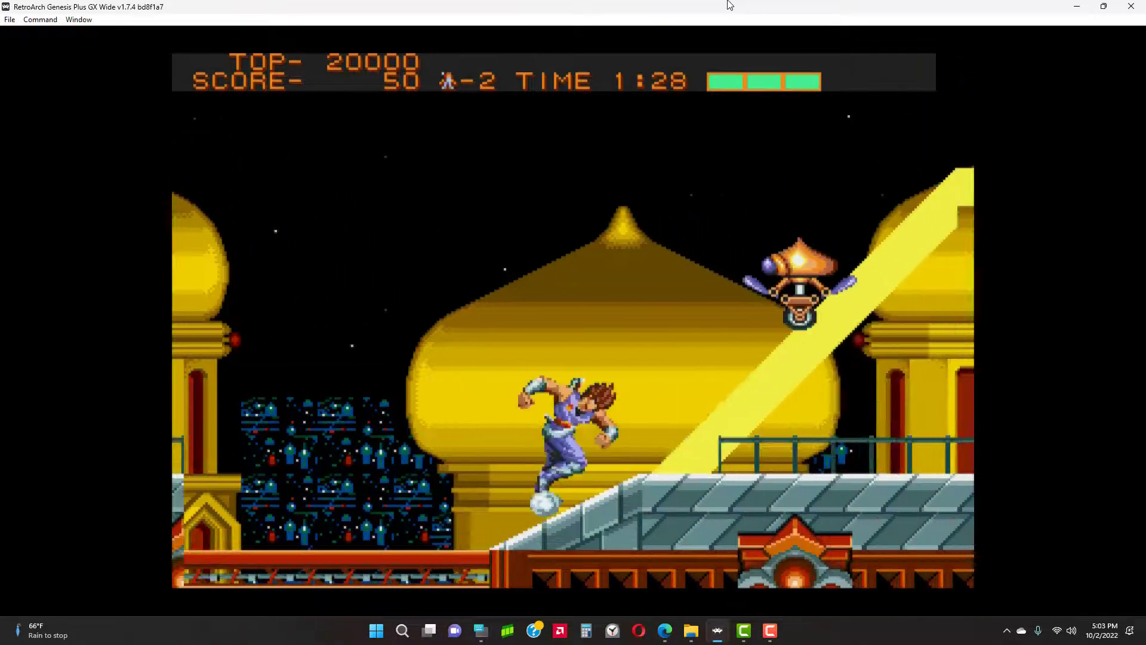
{"action": "key", "text": "x"}
{"action": "key", "text": "z"}
{"action": "key", "text": "Right"}
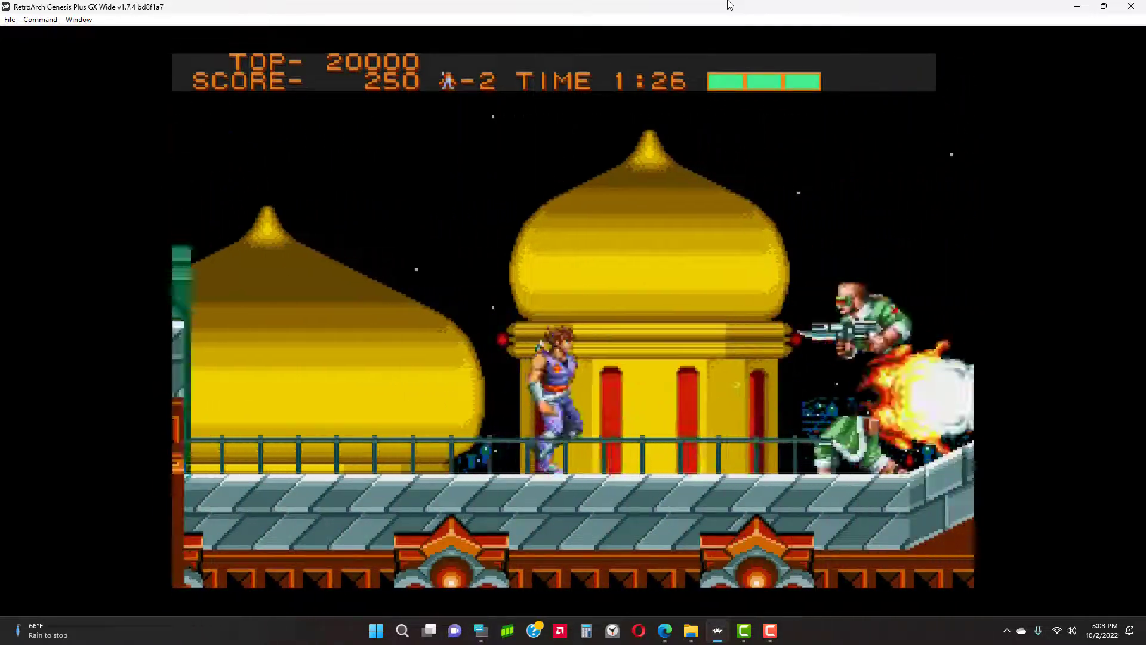
{"action": "key", "text": "z"}
{"action": "key", "text": "x"}
{"action": "key", "text": "z"}
{"action": "key", "text": "Left"}
{"action": "key", "text": "z"}
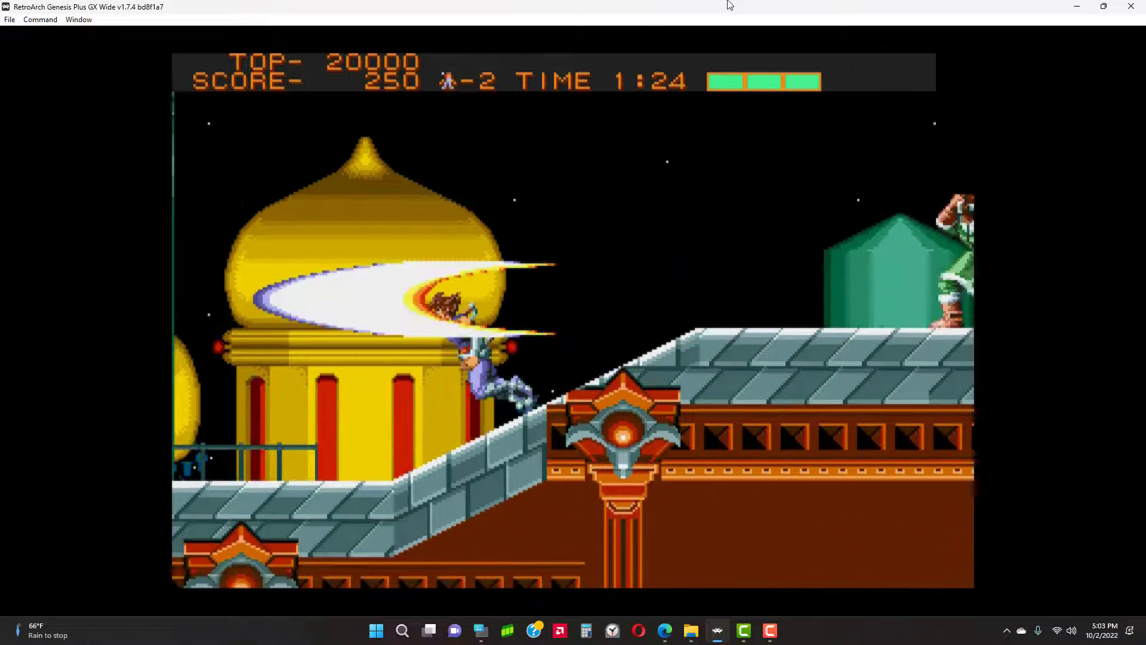
{"action": "key", "text": "x"}
{"action": "key", "text": "Right"}
{"action": "key", "text": "z"}
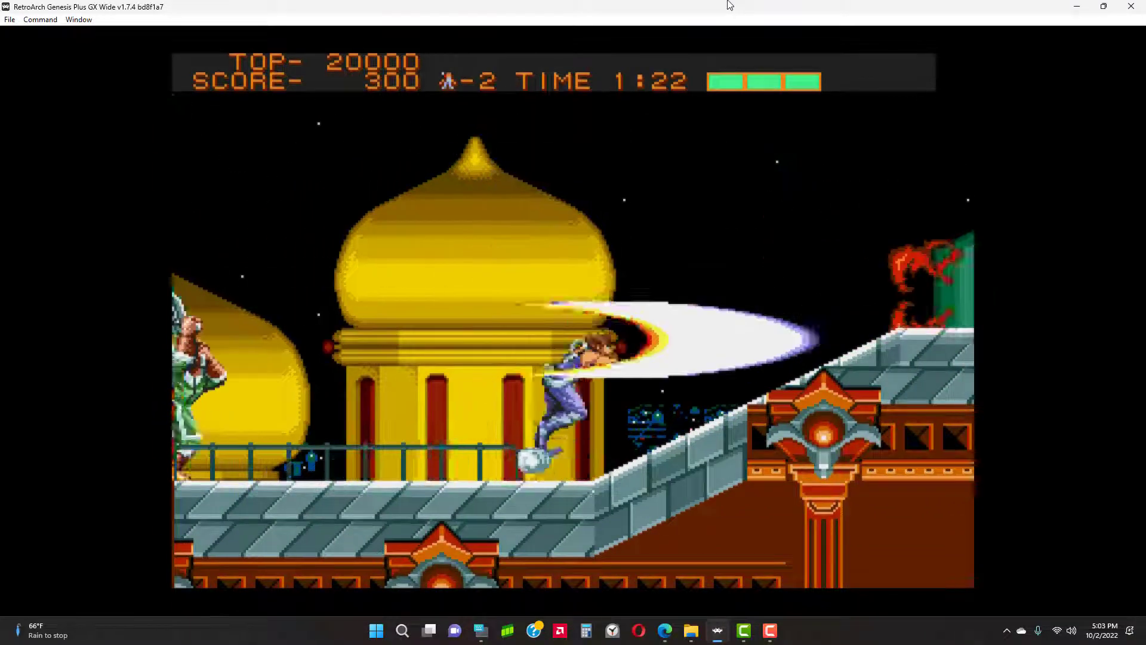
{"action": "key", "text": "x"}
{"action": "key", "text": "z"}
{"action": "key", "text": "z"}
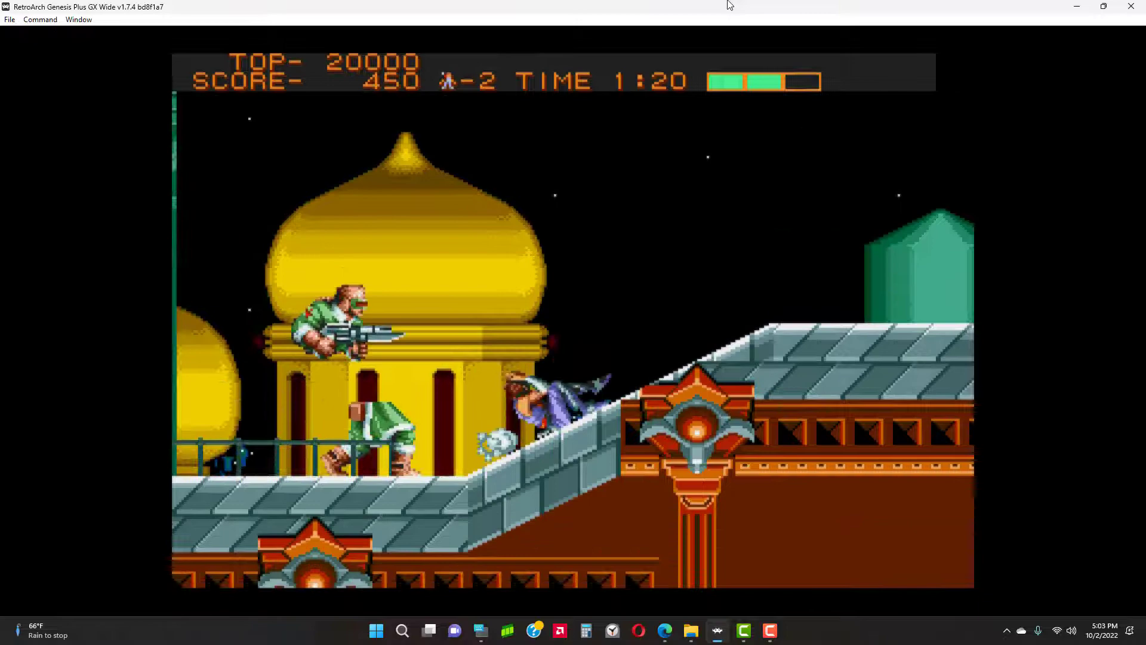
{"action": "key", "text": "Right"}
{"action": "key", "text": "z"}
{"action": "key", "text": "x"}
{"action": "key", "text": "z"}
{"action": "key", "text": "Right"}
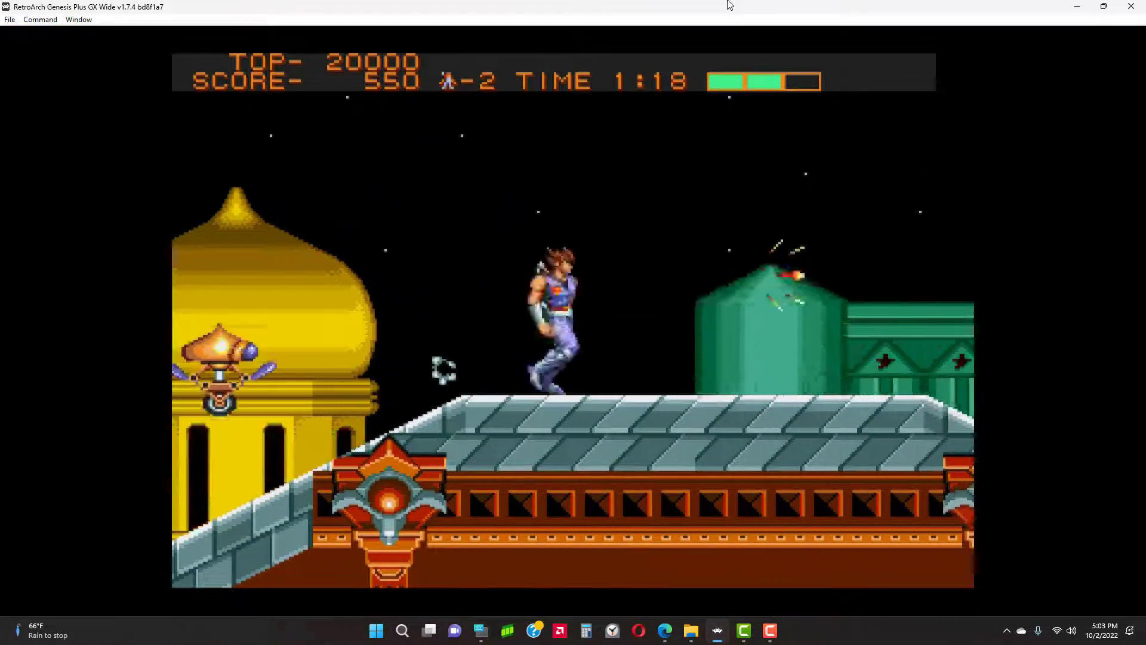
{"action": "key", "text": "z"}
{"action": "key", "text": "Left"}
{"action": "key", "text": "z"}
{"action": "key", "text": "Right"}
{"action": "key", "text": "x"}
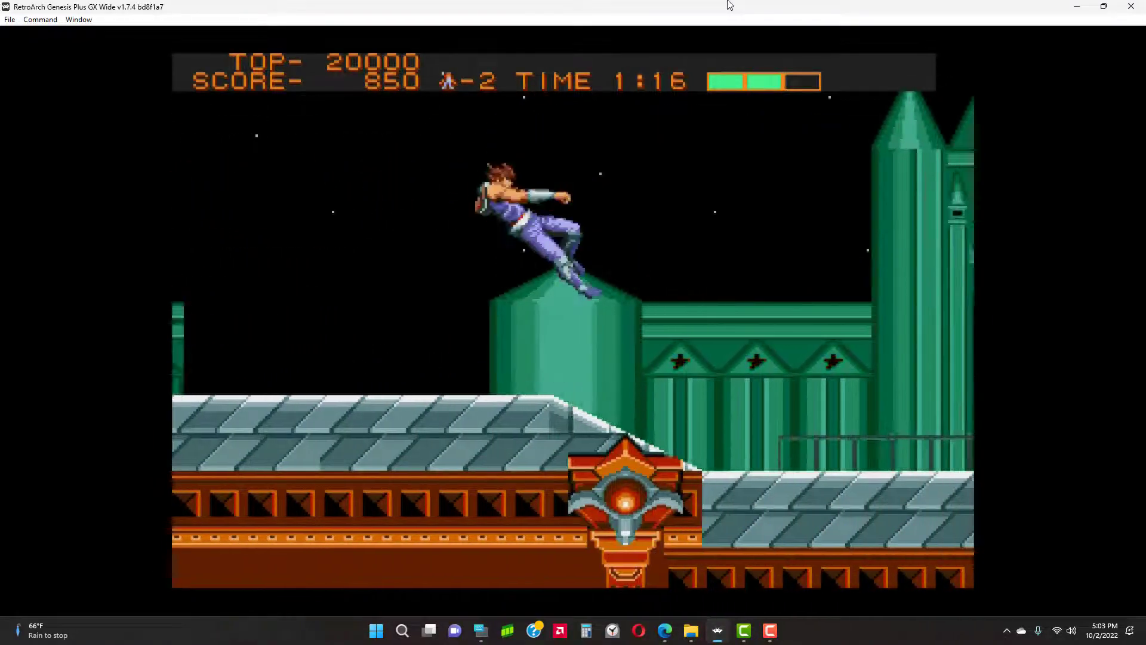
{"action": "key", "text": "Down"}
{"action": "key", "text": "x"}
{"action": "key", "text": "z"}
{"action": "key", "text": "x"}
{"action": "key", "text": "Right"}
{"action": "key", "text": "z"}
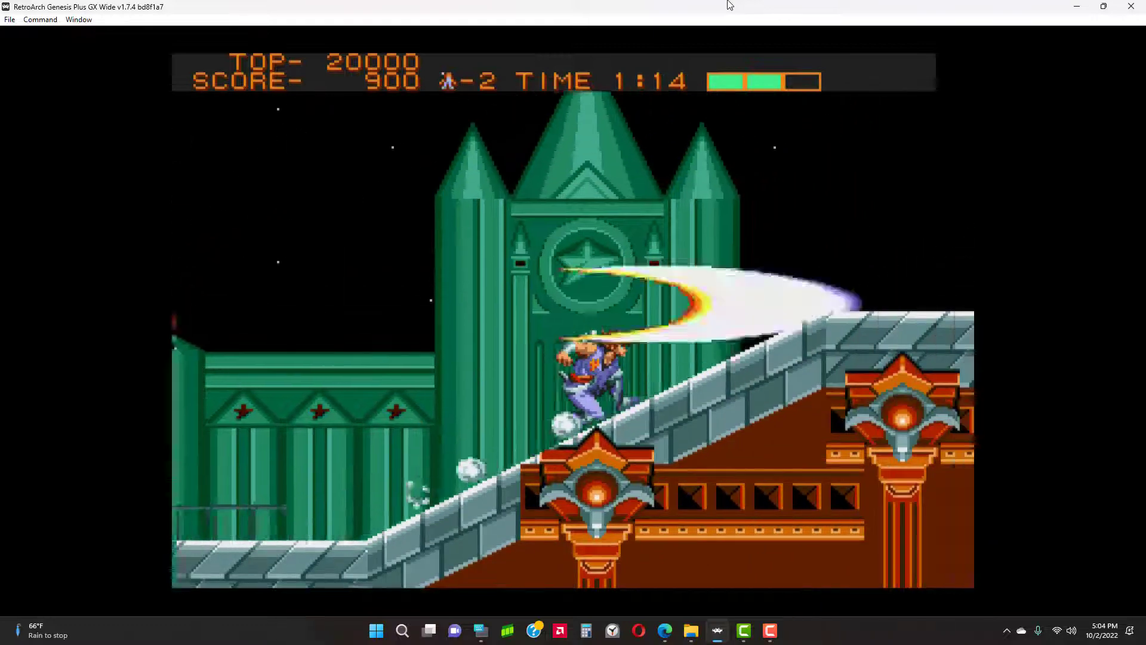
{"action": "key", "text": "z"}
{"action": "key", "text": "x"}
{"action": "key", "text": "Right"}
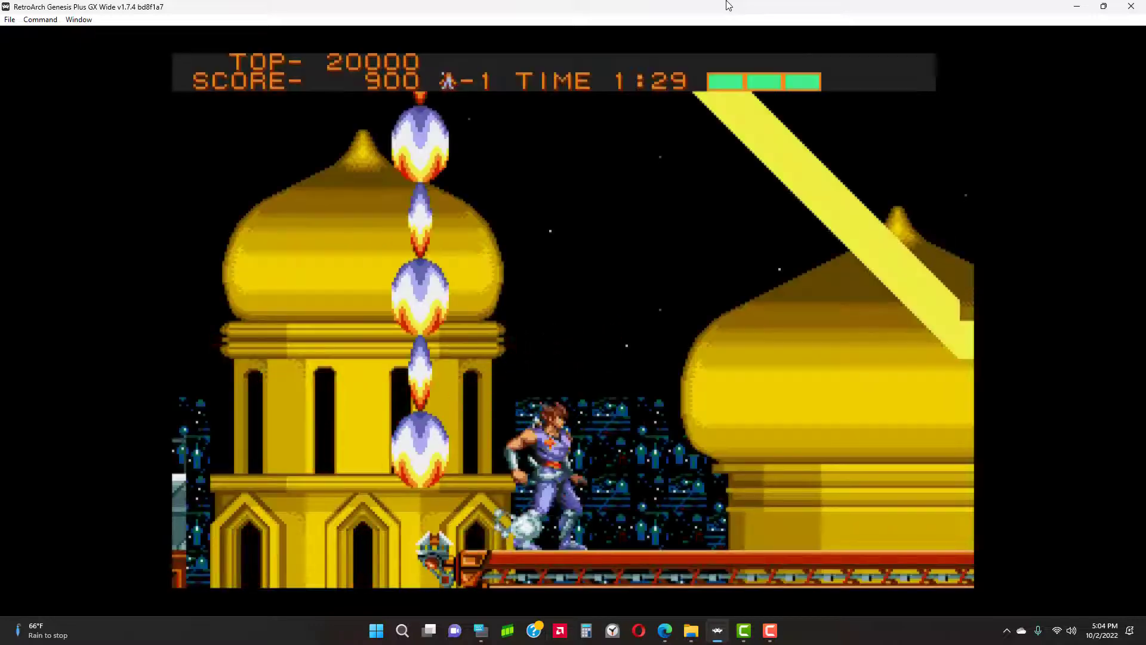
Step: Close the running Strider content from the Quick Menu
{"action": "key", "text": "F1"}
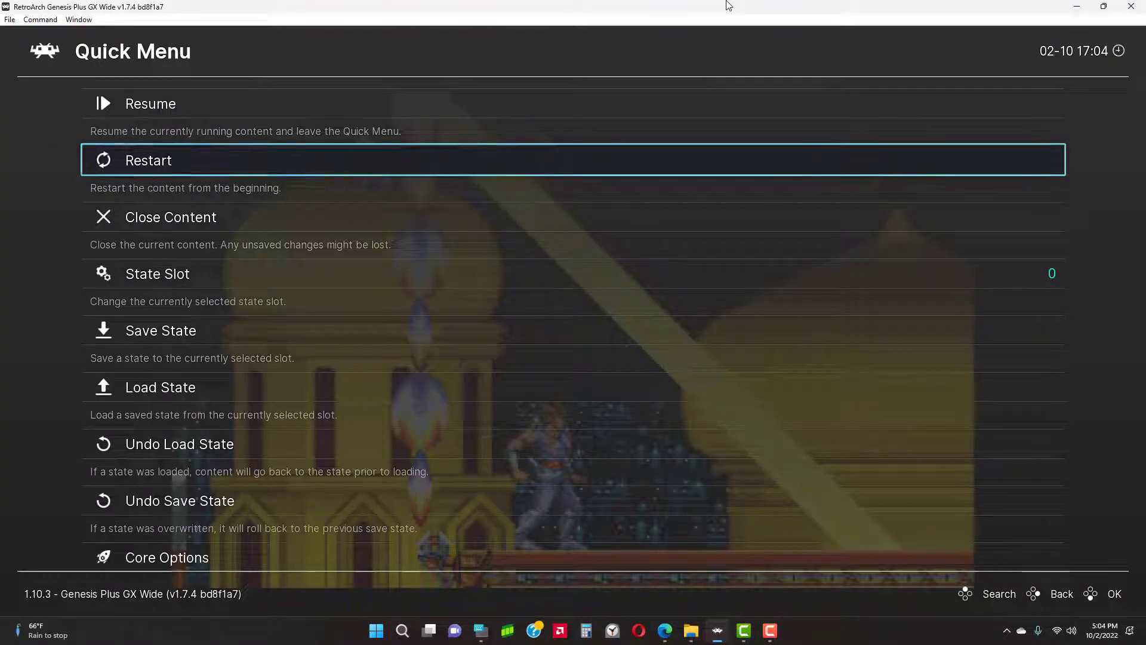
{"action": "key", "text": "Down"}
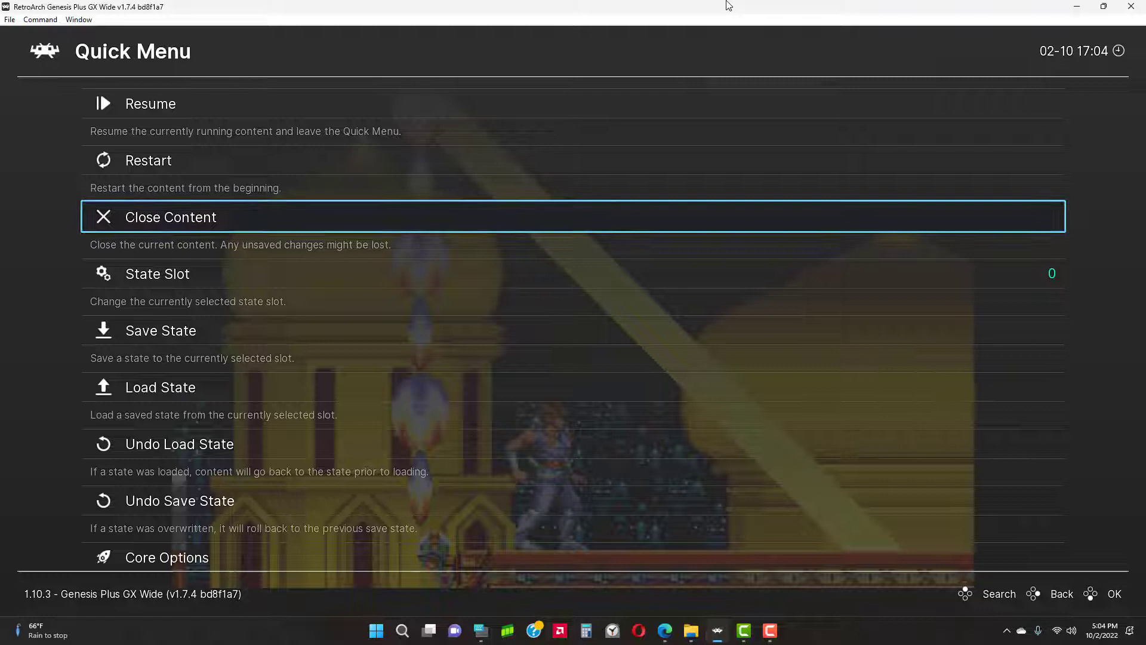
{"action": "key", "text": "Return"}
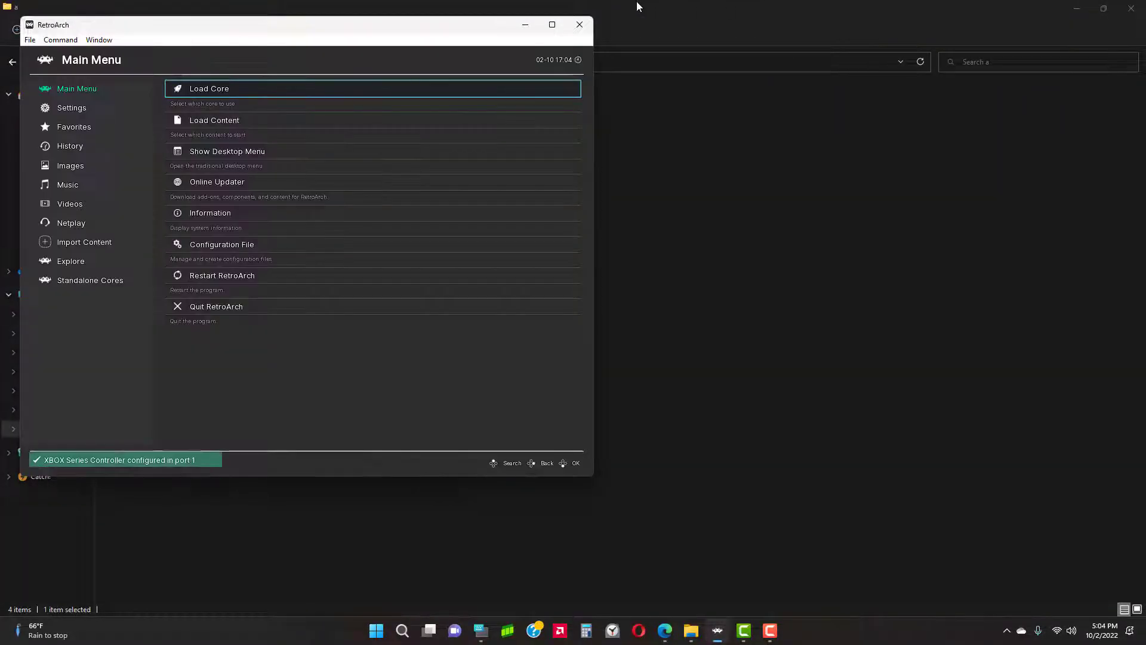
Step: Load Strider (USA, Europe).zip from C:\a with the Genesis Plus GX Wide core and maximize the game window
{"action": "left_click", "coordinate": [223, 118]}
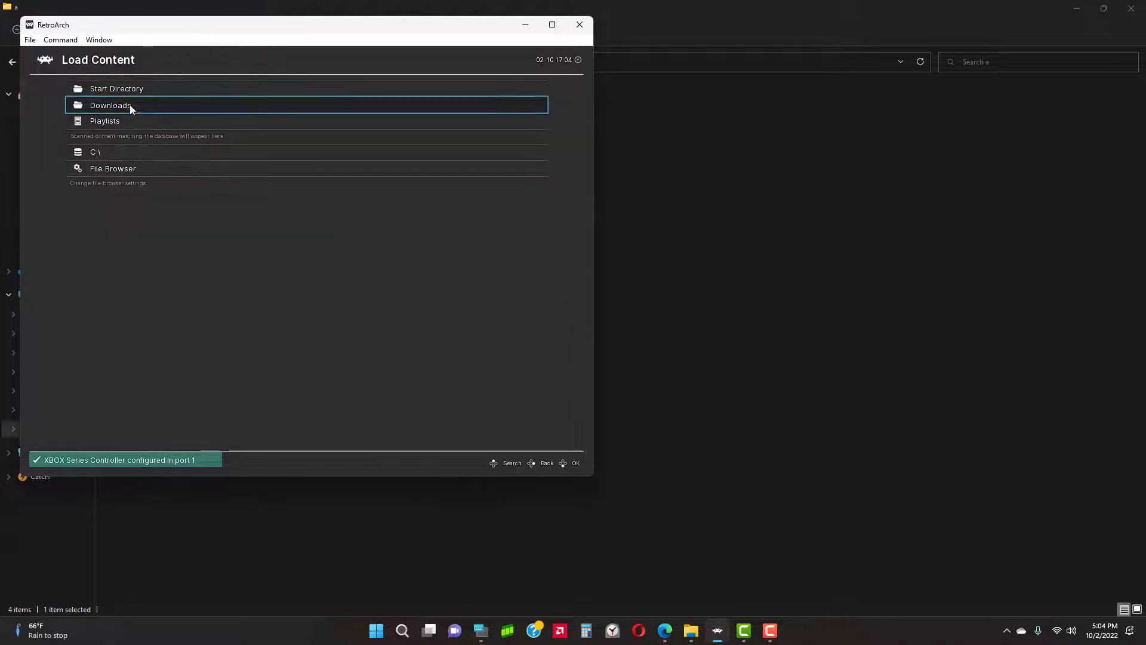
{"action": "left_click", "coordinate": [111, 158]}
{"action": "left_click", "coordinate": [115, 170]}
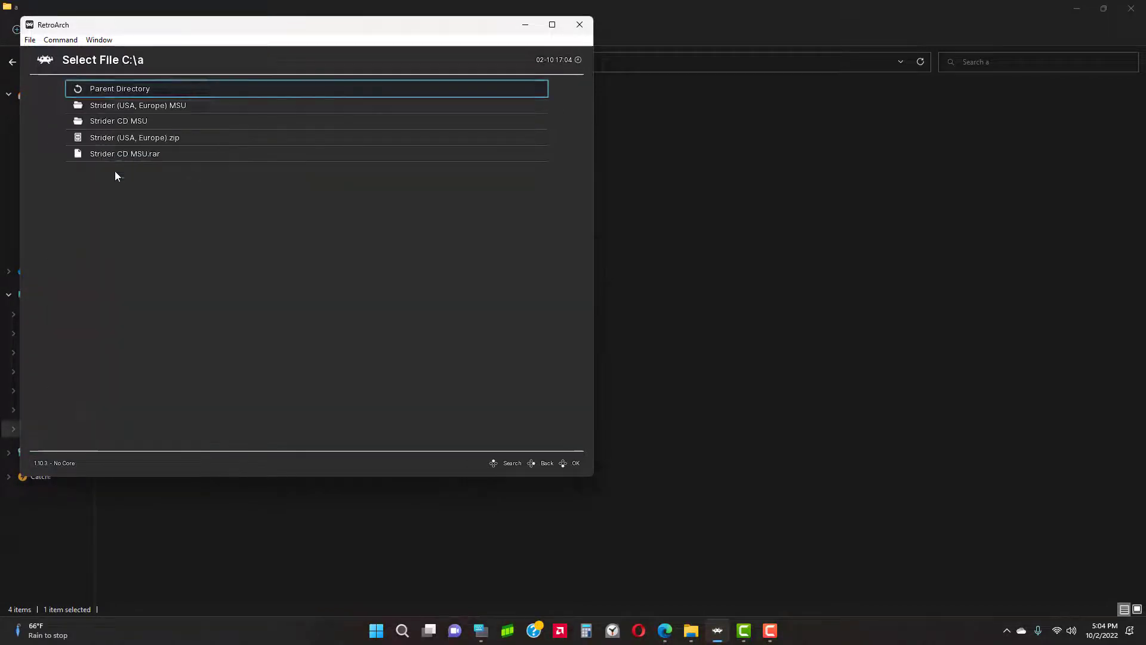
{"action": "left_click", "coordinate": [127, 140]}
{"action": "left_click", "coordinate": [115, 105]}
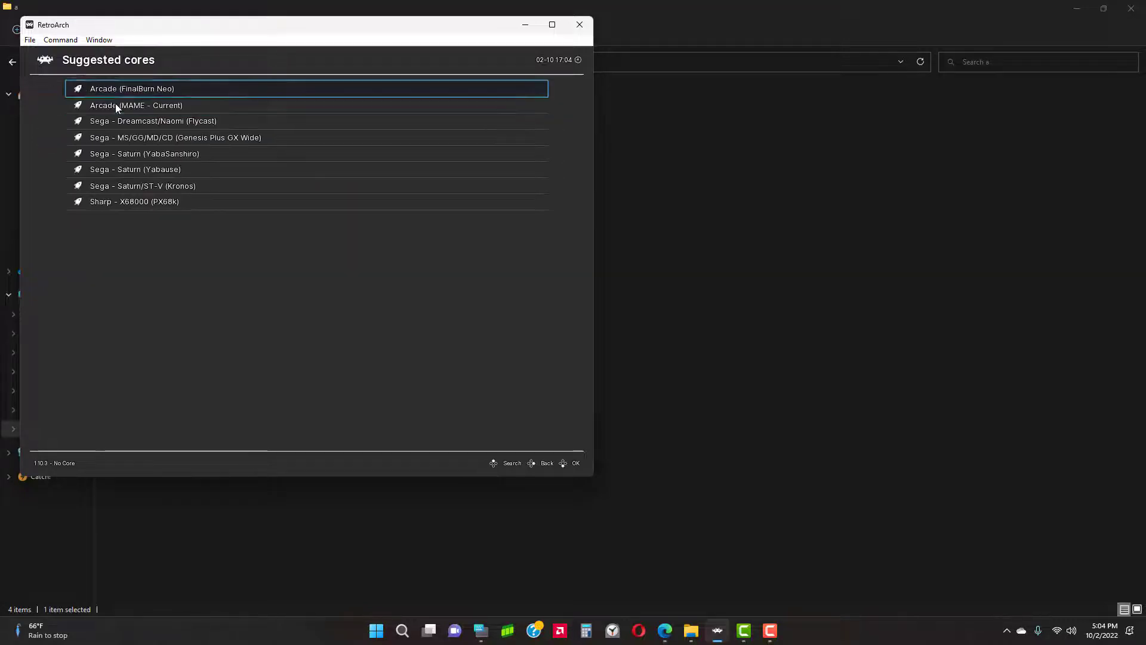
{"action": "left_click", "coordinate": [180, 136]}
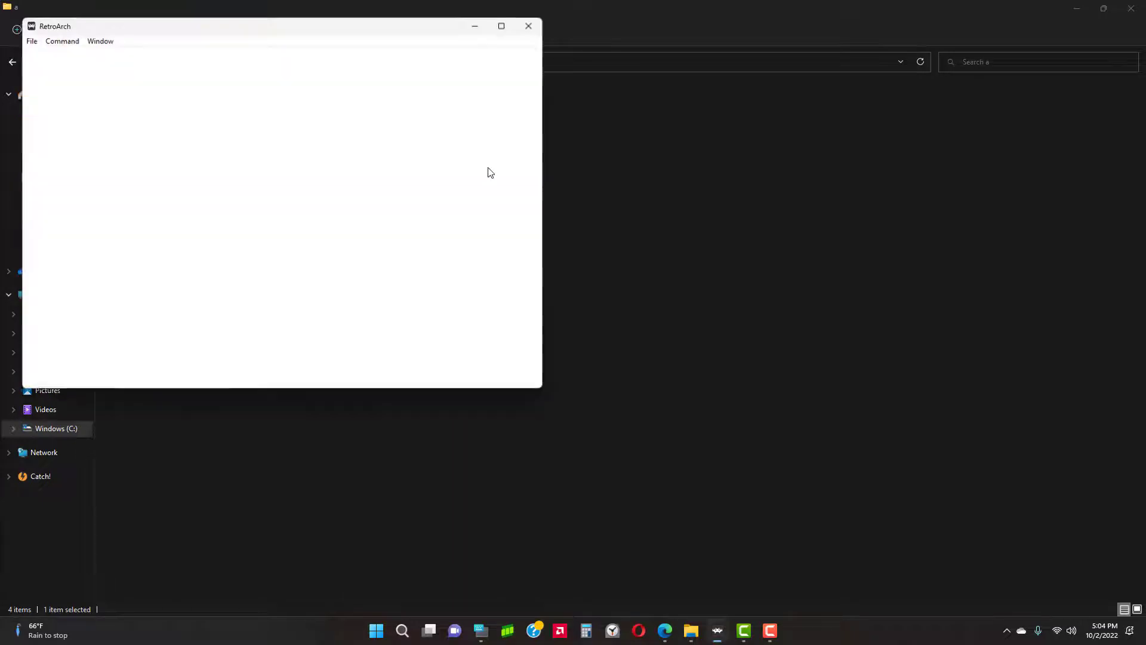
{"action": "left_click", "coordinate": [505, 25]}
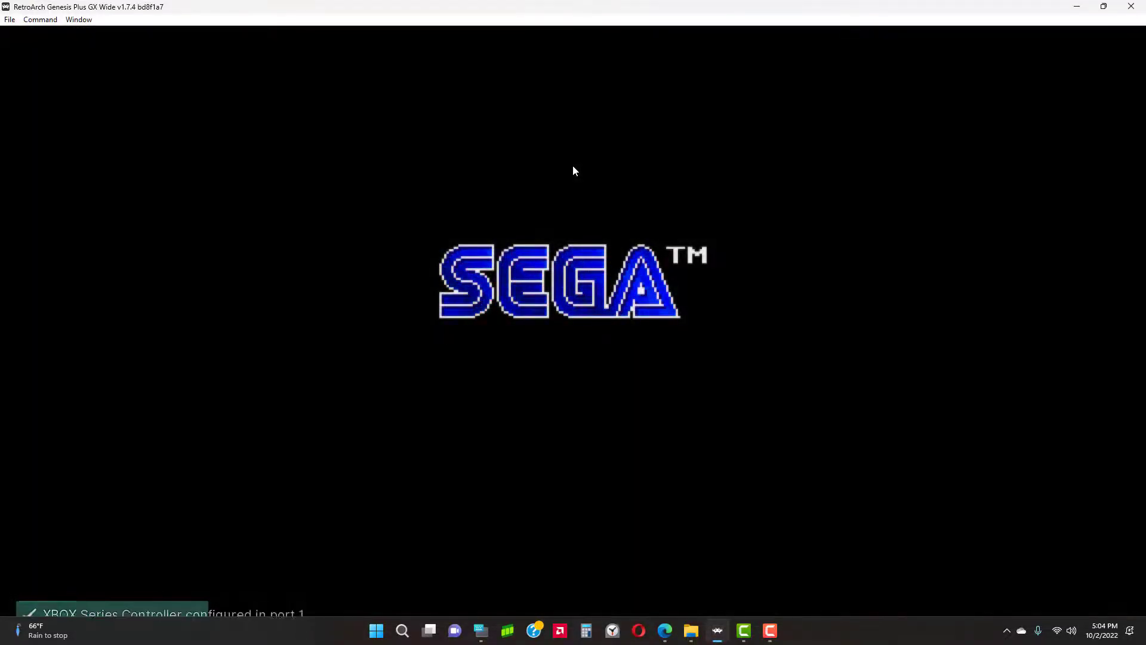